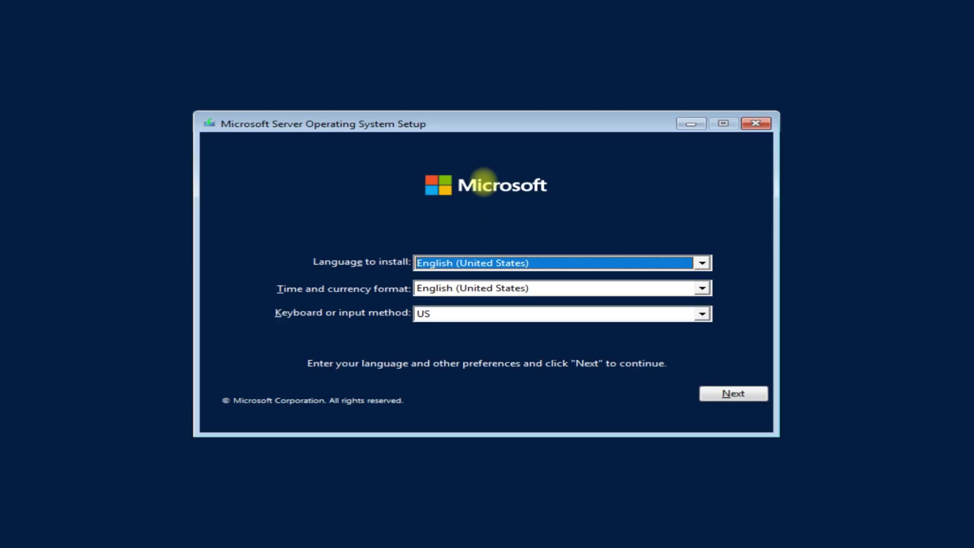
Accept the English (United States) language settings and begin the Windows Server installation.
click(723, 393)
click(504, 278)
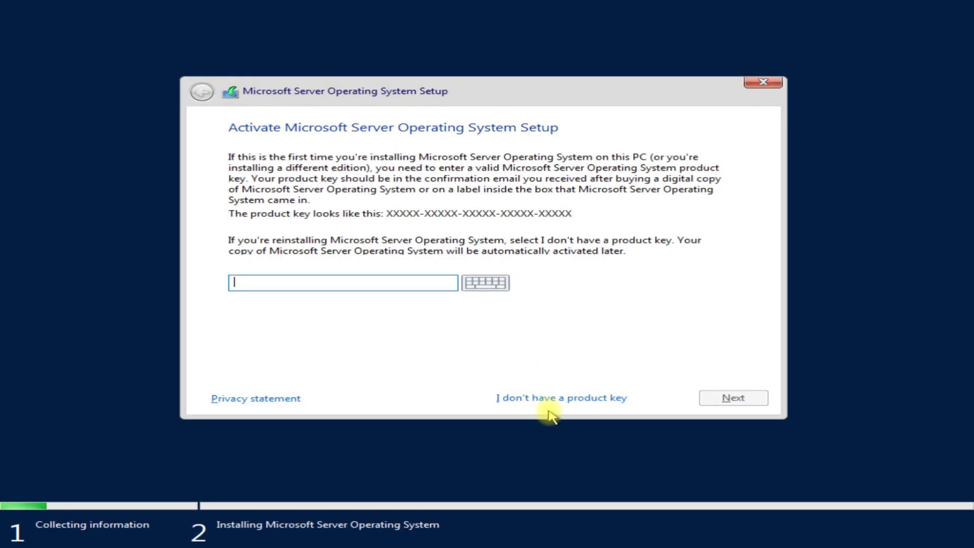
Skip the product key and select Windows Server 2022 Standard (Desktop Experience) as the edition.
click(553, 400)
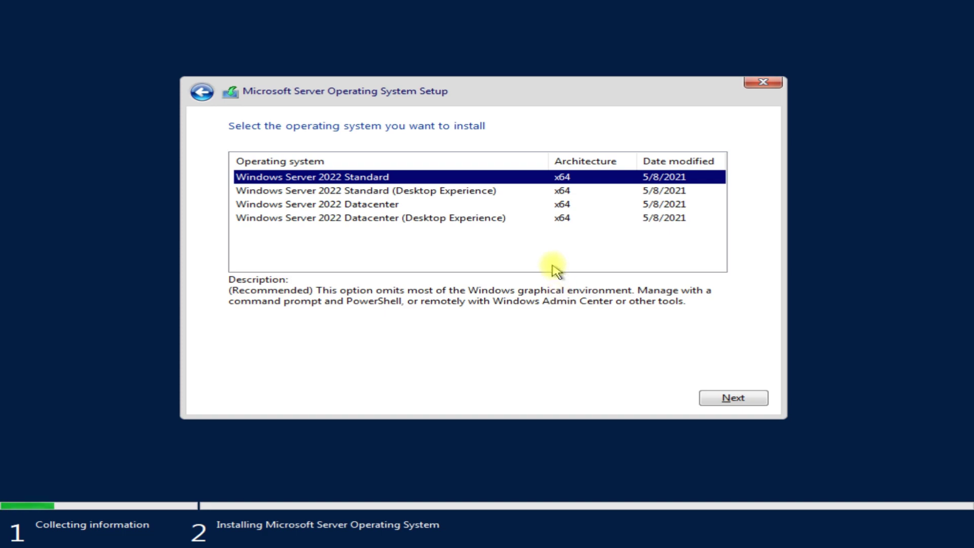
click(431, 192)
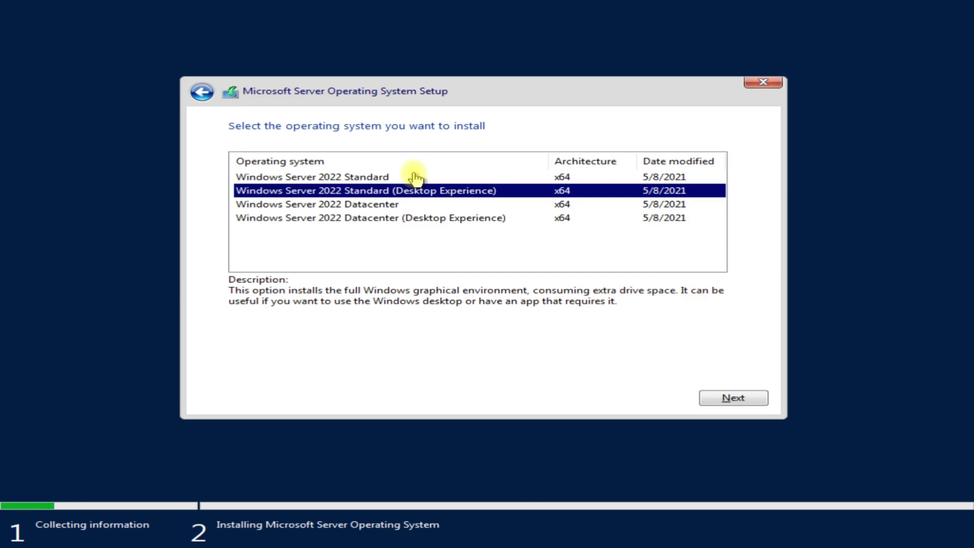
click(416, 177)
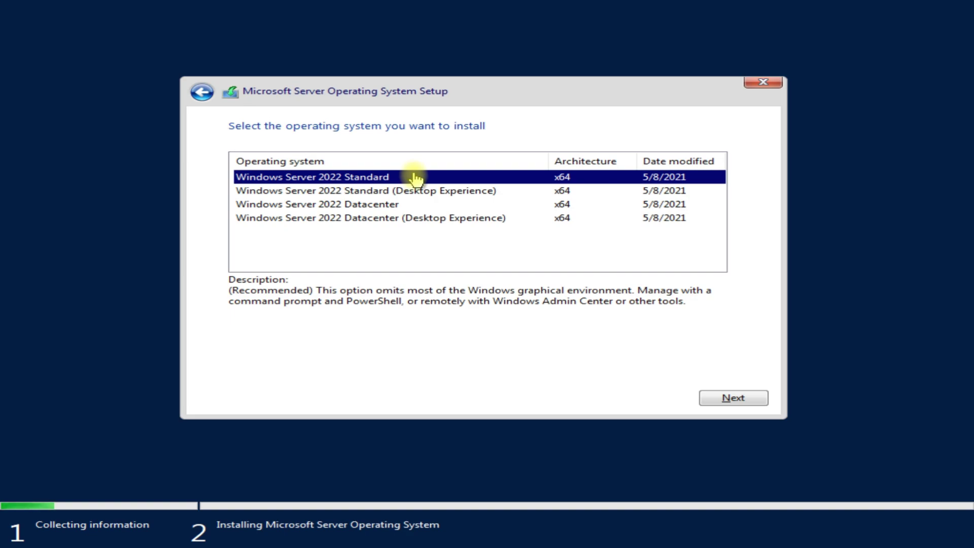
click(417, 191)
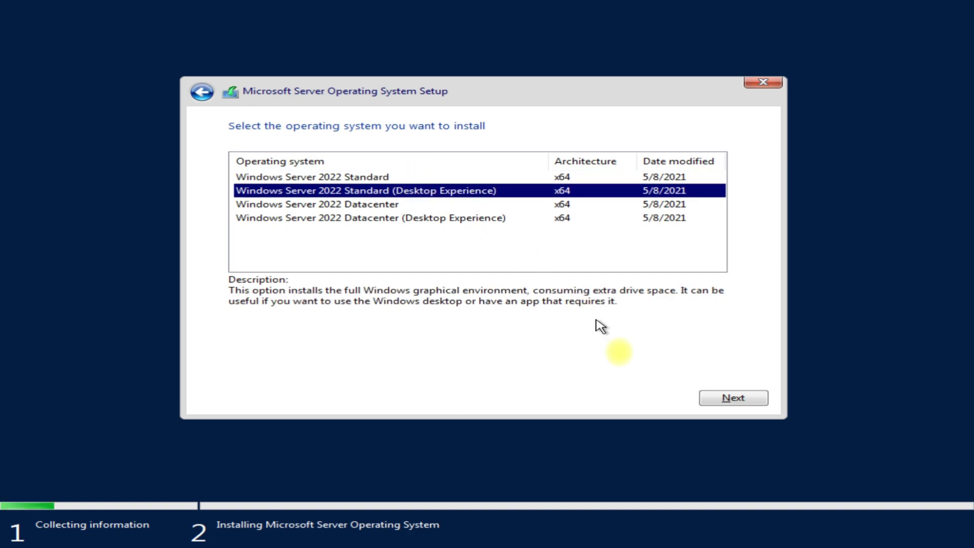
click(720, 400)
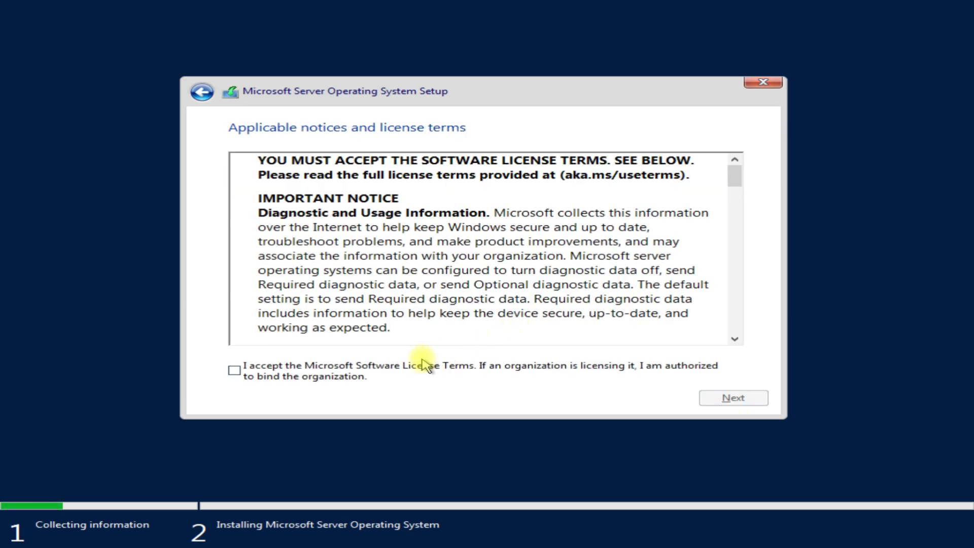
Accept the Microsoft license terms and choose a custom clean installation.
click(440, 367)
click(720, 402)
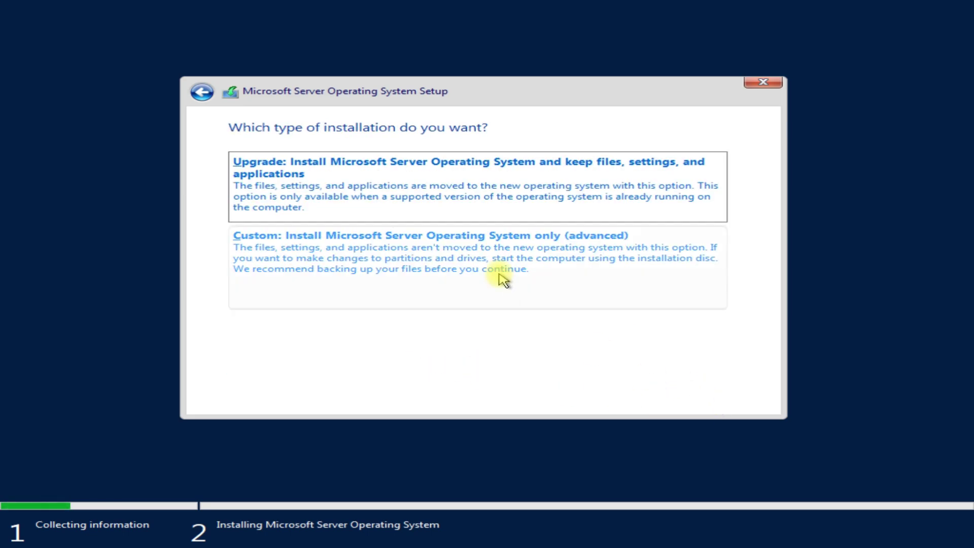
click(505, 260)
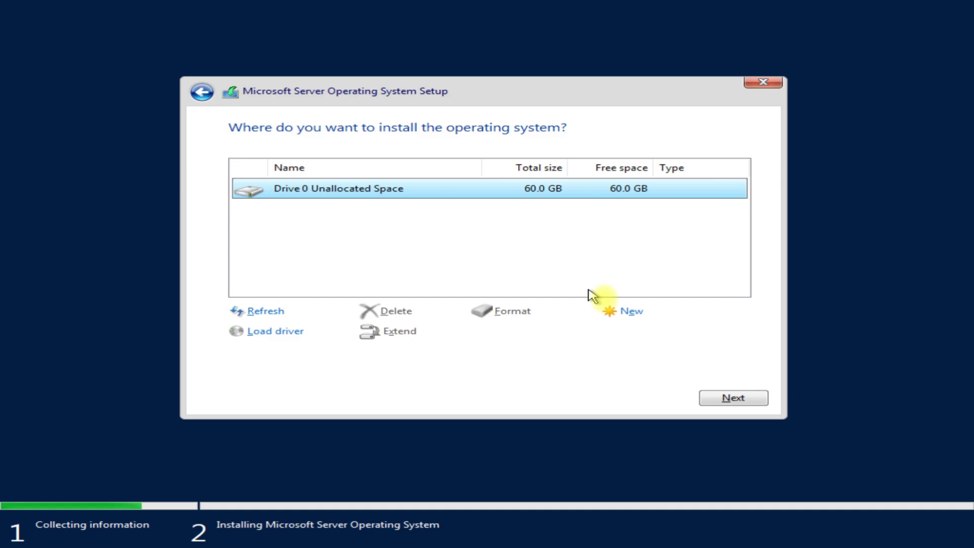
Create the partitions on Drive 0, including the extra system partitions, and install onto Partition 3.
click(630, 311)
click(665, 333)
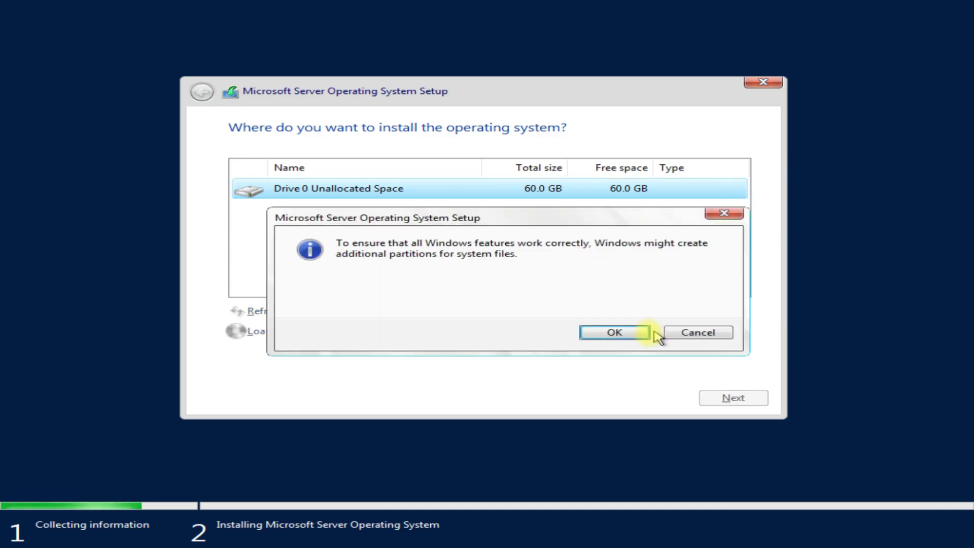
click(641, 333)
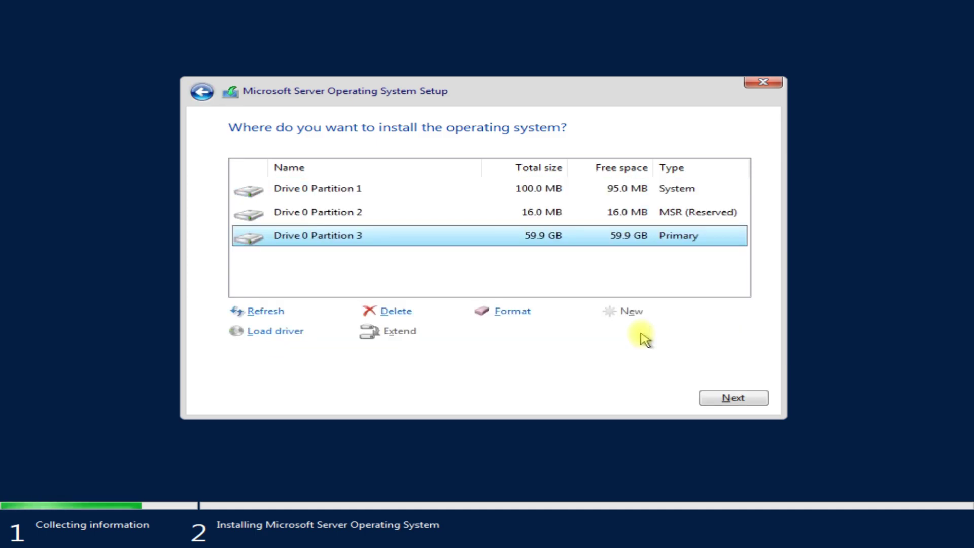
click(734, 397)
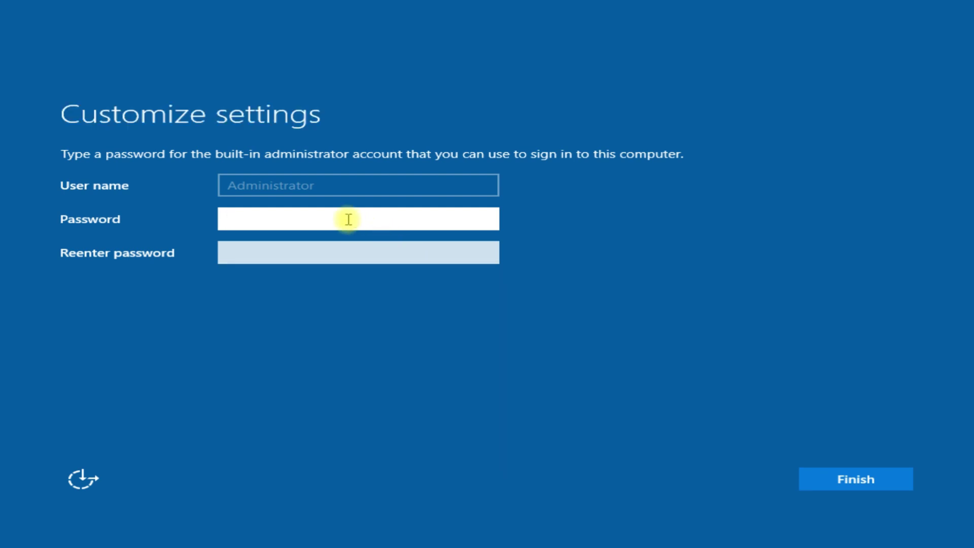
text(•••••)
Enter and confirm a complex Administrator password, retrying once, and finish setup.
key(Tab)
text(••••)
key(Return)
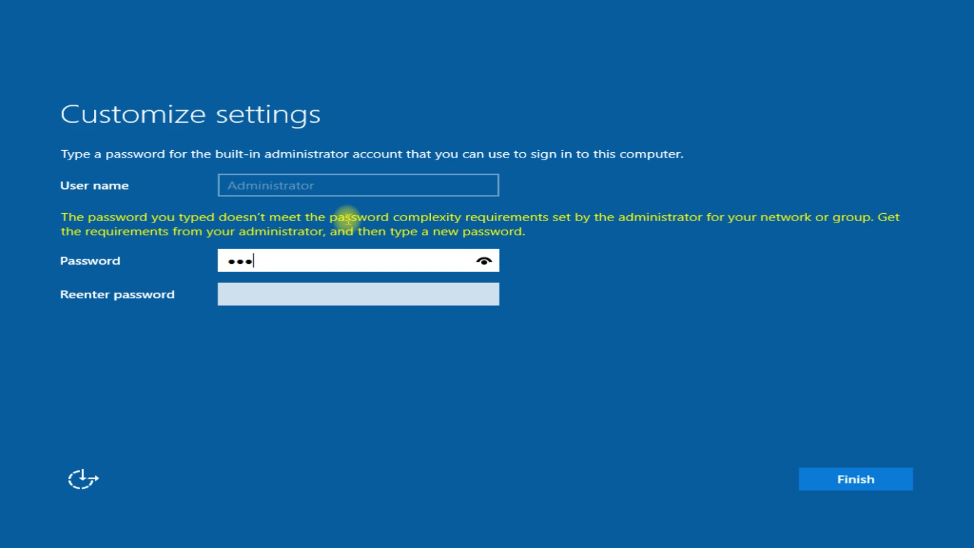
text(•••)
key(Tab)
text(••••)
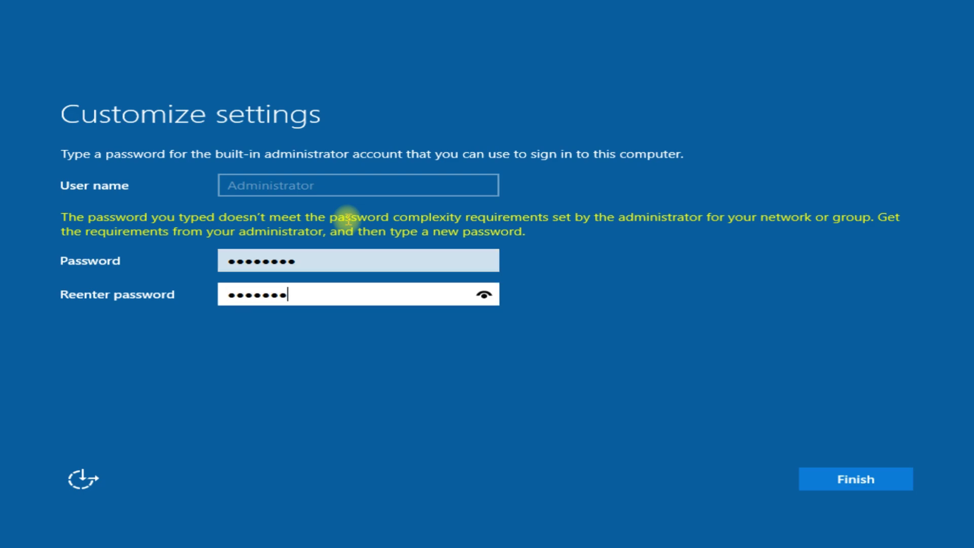
key(Return)
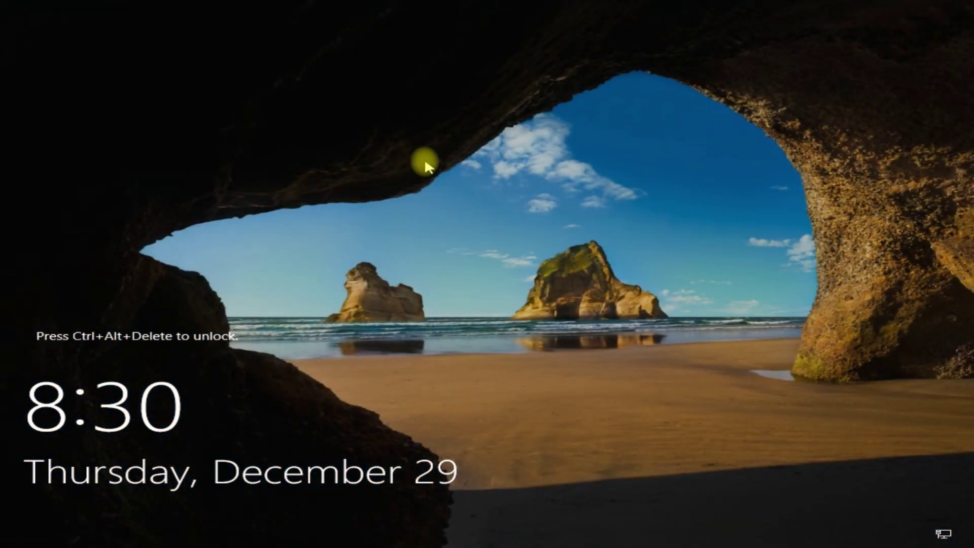
Unlock the lock screen with Ctrl+Alt+Delete and sign in with the Administrator password.
key(ctrl+alt+Delete)
text(a)
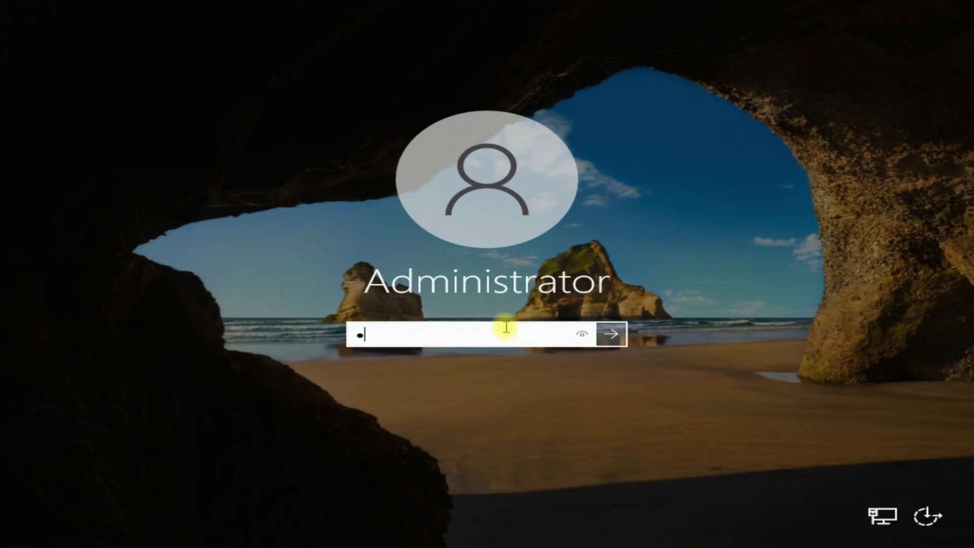
text(sswo)
text(d)
key(Return)
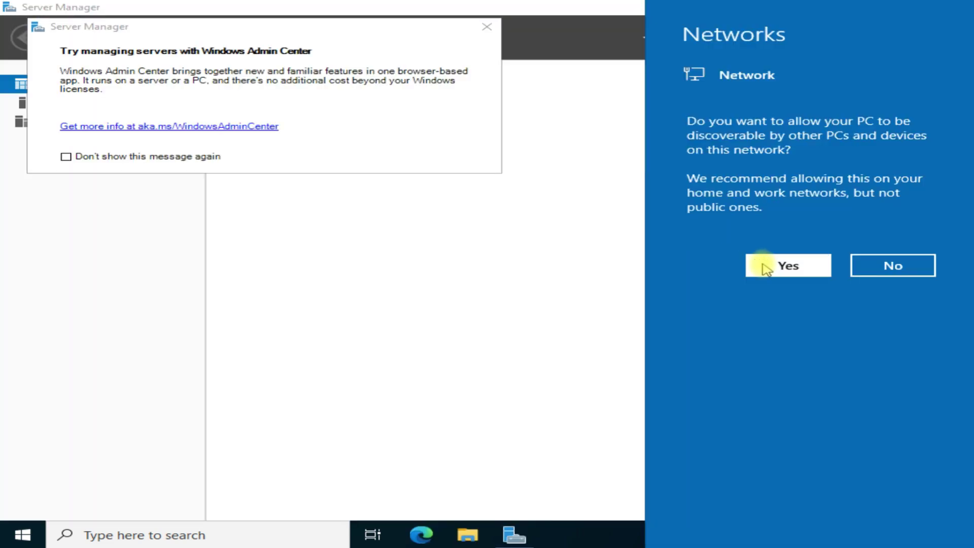
Allow network discoverability and close the Windows Admin Center prompt, marked 'Don't show this message again'.
click(788, 266)
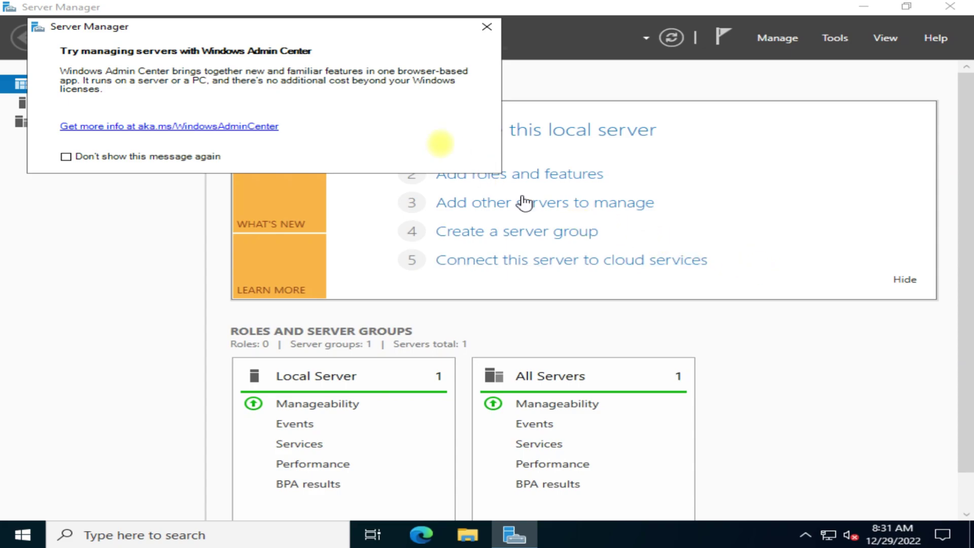
click(192, 157)
click(484, 30)
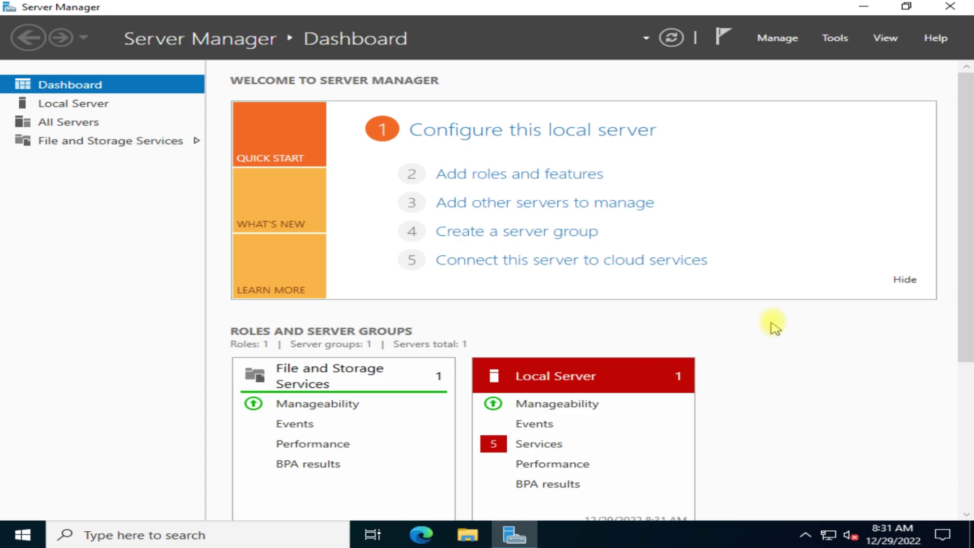
click(862, 14)
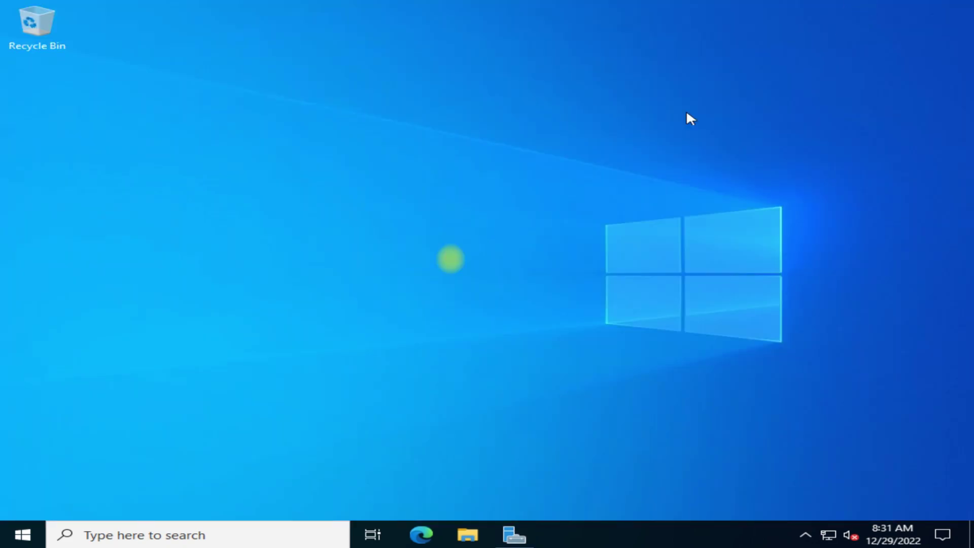